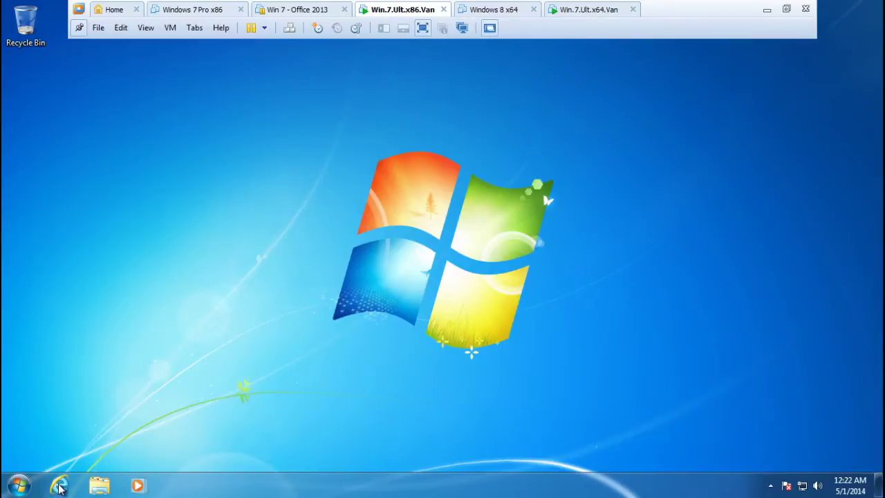
{"action": "left_click", "coordinate": [60, 488]}
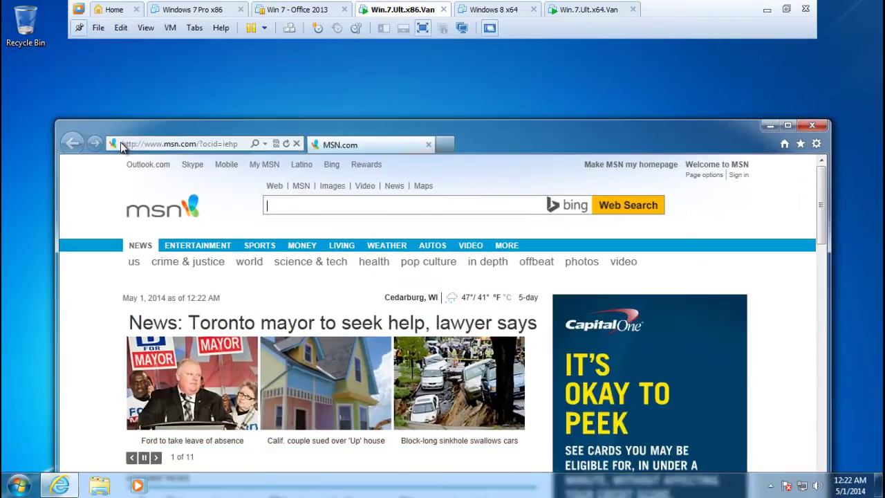
{"action": "left_click", "coordinate": [177, 138]}
{"action": "type", "text": "www.google.com/"}
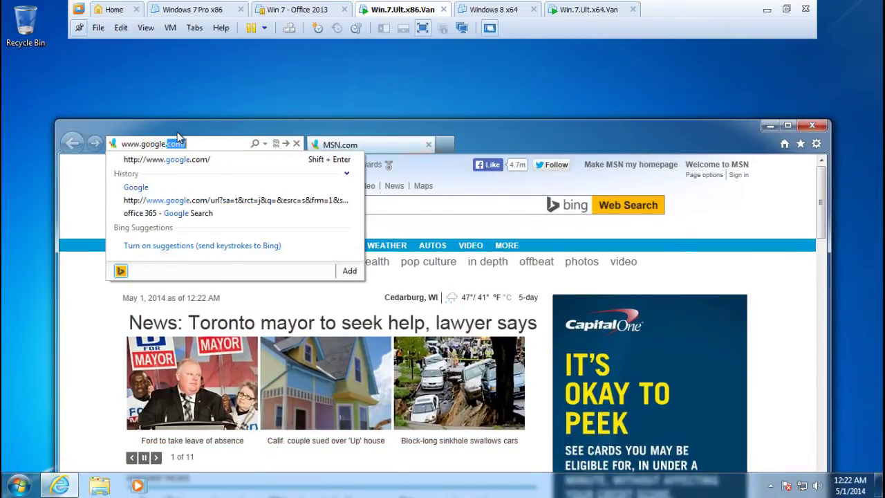
{"action": "key", "text": "Return"}
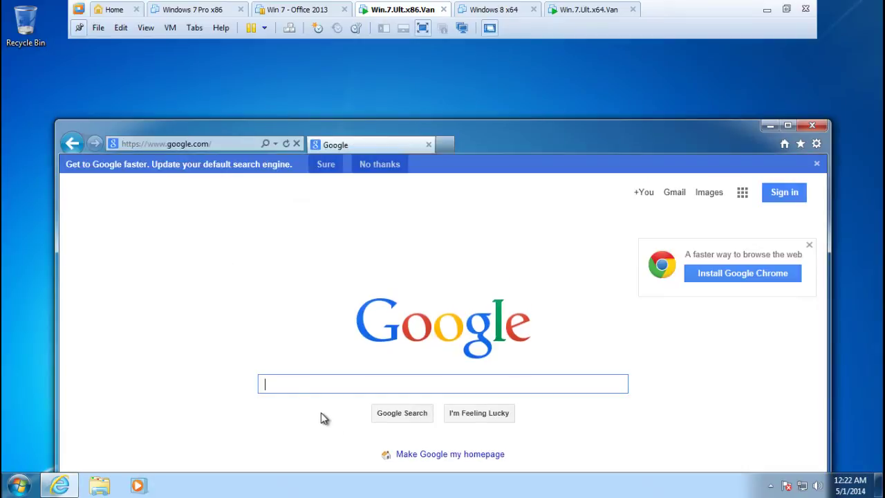
{"action": "type", "text": "mi"}
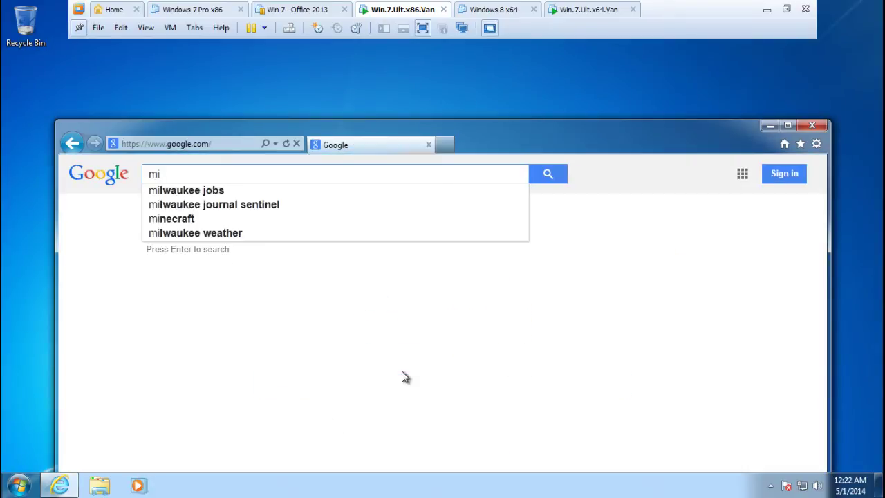
{"action": "type", "text": "crosof"}
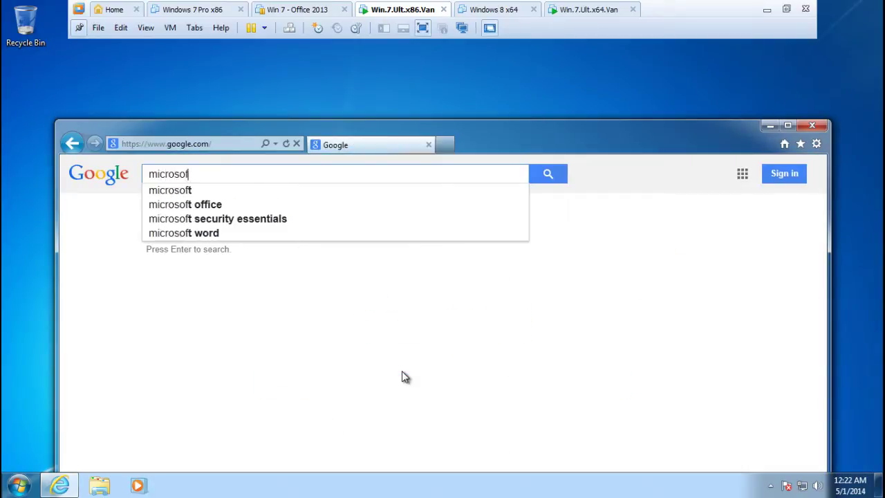
{"action": "type", "text": "t security es"}
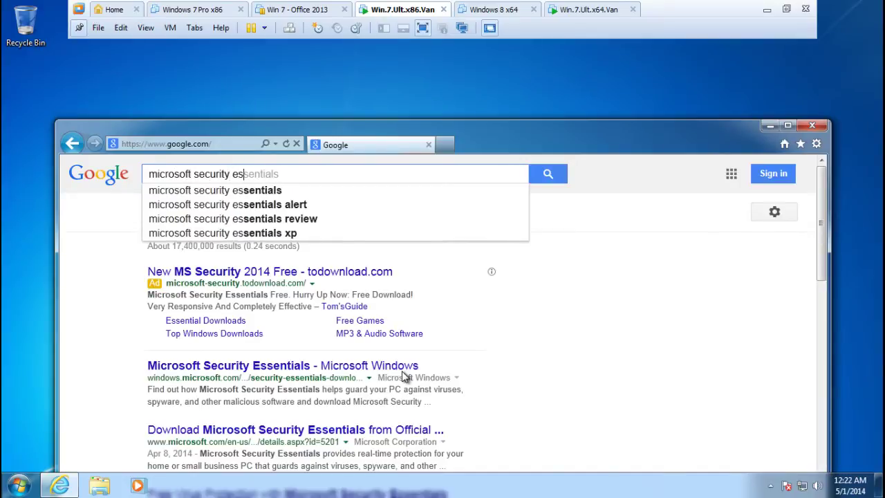
{"action": "type", "text": "sentials"}
{"action": "key", "text": "Return"}
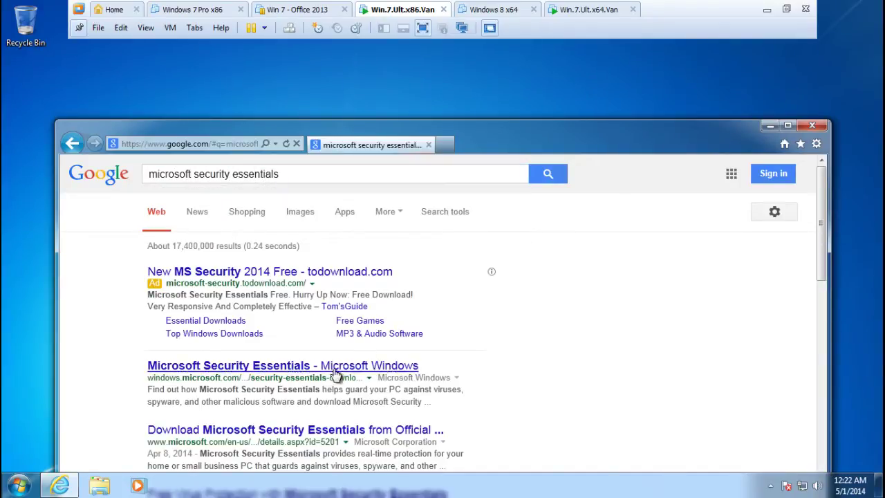
Open the official Microsoft download result in a new maximized tab and start its Download.
{"action": "left_click", "coordinate": [323, 432]}
{"action": "right_click", "coordinate": [323, 432]}
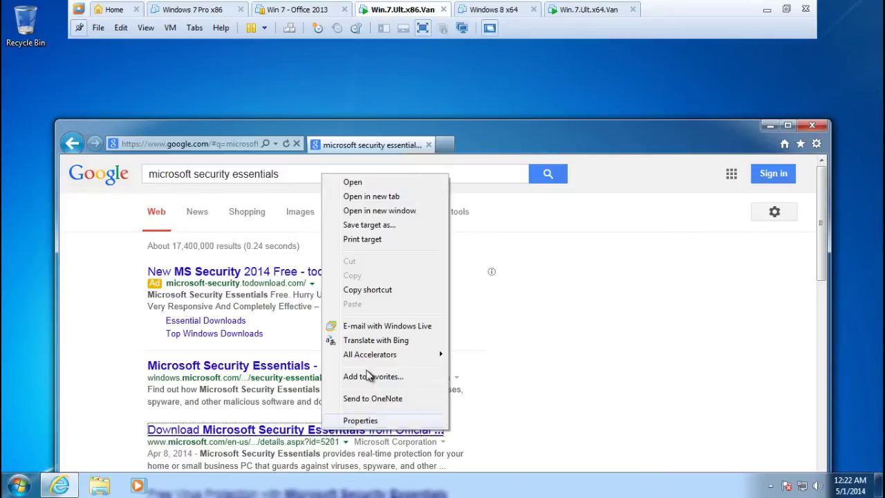
{"action": "left_click", "coordinate": [387, 197]}
{"action": "left_click", "coordinate": [473, 146]}
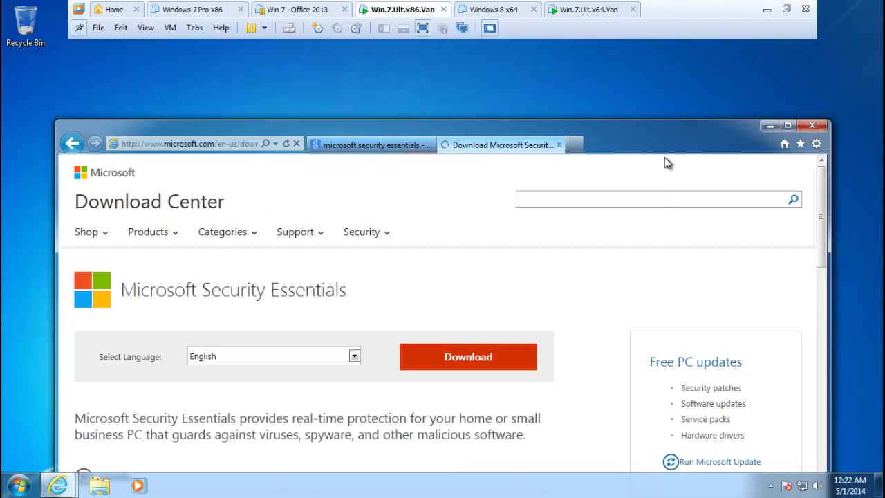
{"action": "left_click", "coordinate": [788, 126]}
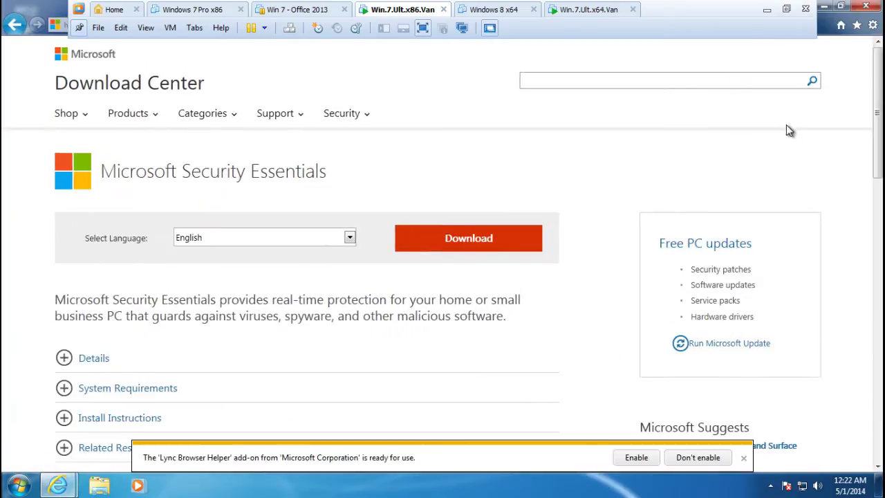
{"action": "left_click", "coordinate": [494, 244]}
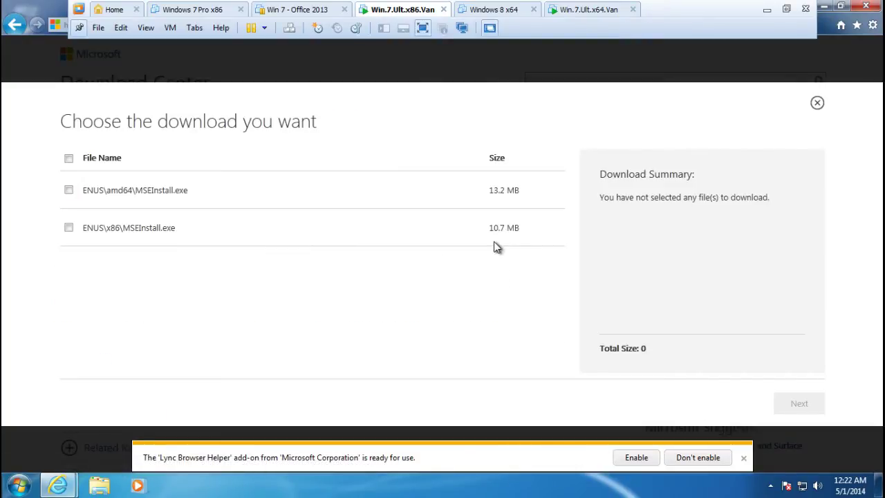
Choose the ENUS\x86\MSEInstall.exe (10.7 MB) installer and allow the blocked download pop-up once.
{"action": "left_click", "coordinate": [69, 230]}
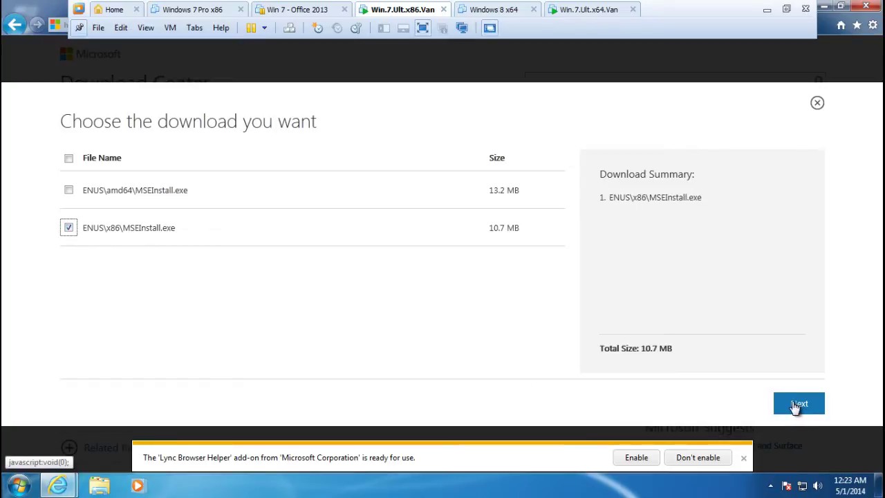
{"action": "left_click", "coordinate": [797, 409]}
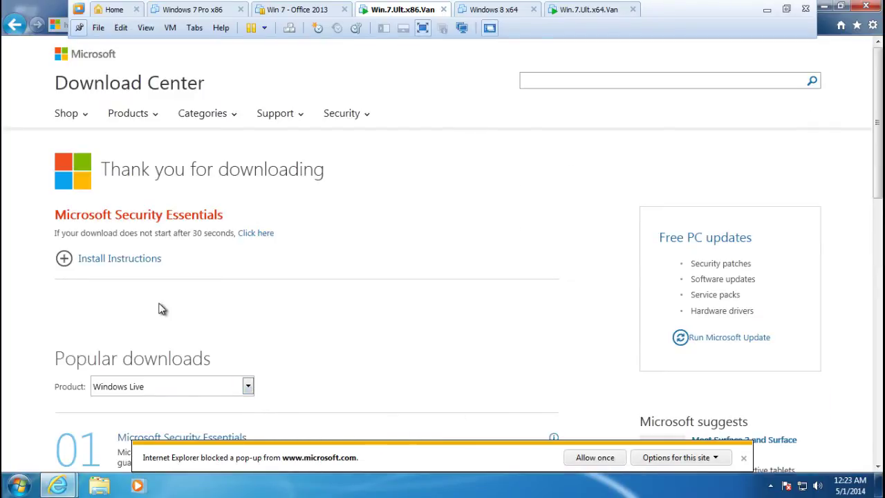
{"action": "left_click_drag", "start_coordinate": [877, 173], "coordinate": [877, 239]}
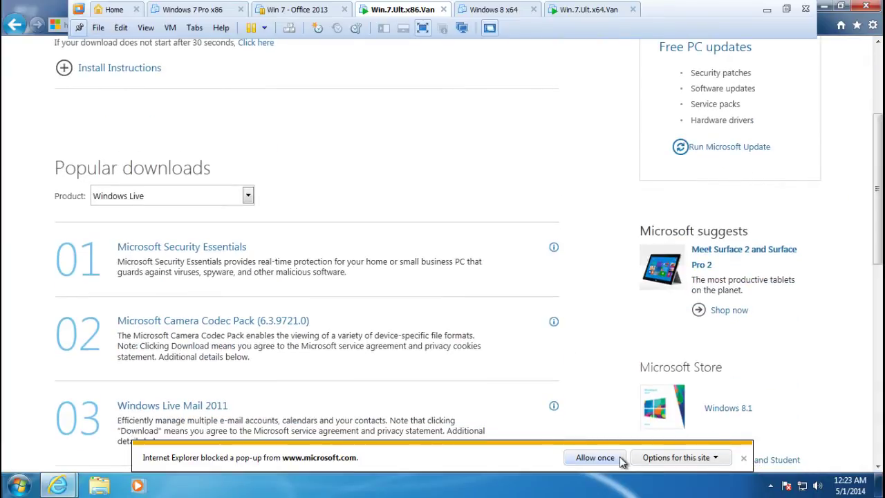
{"action": "left_click", "coordinate": [594, 457]}
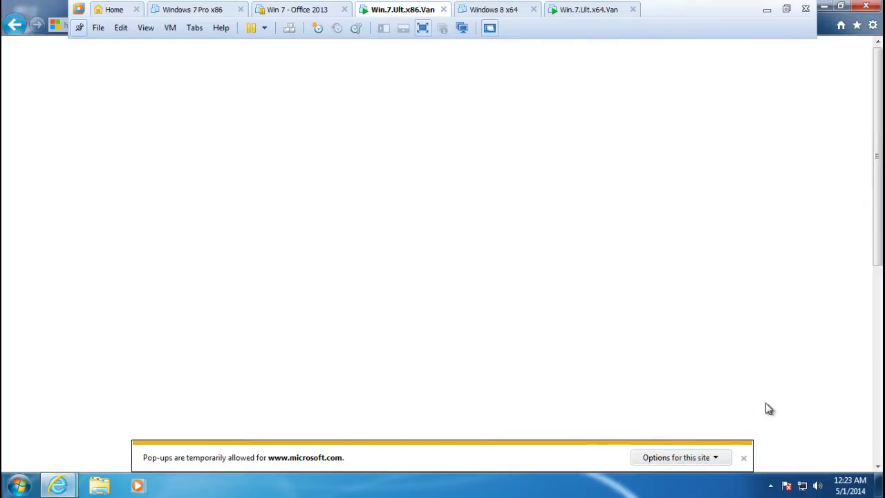
{"action": "left_click_drag", "start_coordinate": [876, 238], "coordinate": [881, 163]}
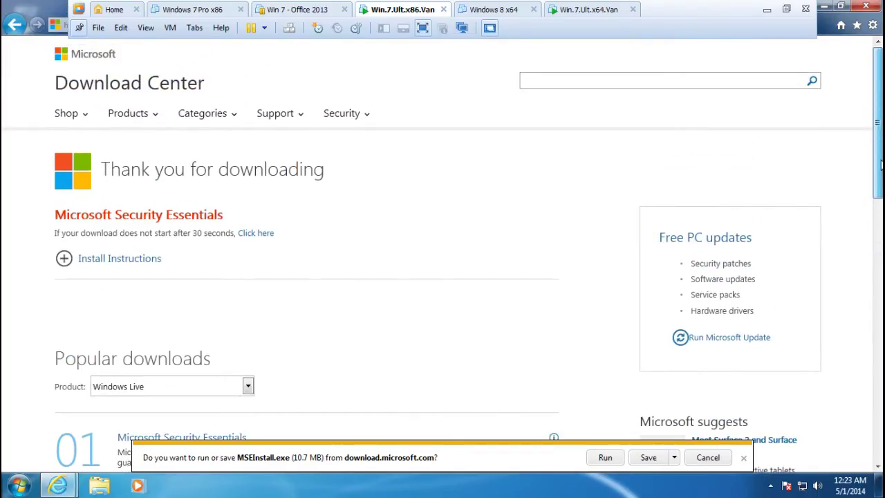
Run MSEInstall.exe, accept the license, join the Customer Experience program, keeping firewall and sample submission on.
{"action": "left_click", "coordinate": [611, 458]}
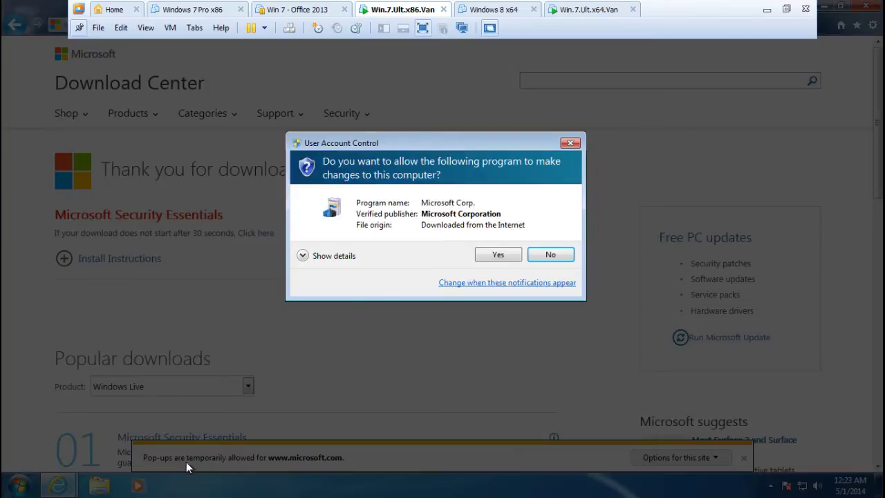
{"action": "left_click", "coordinate": [498, 255]}
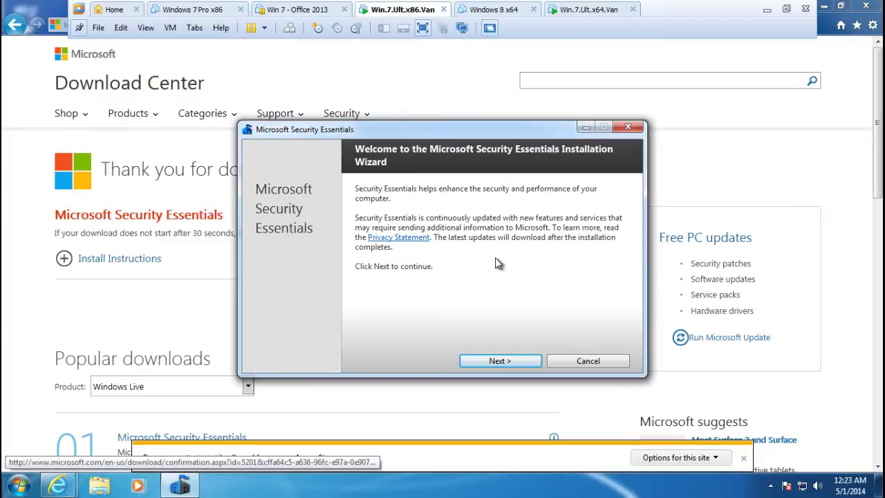
{"action": "left_click", "coordinate": [507, 365]}
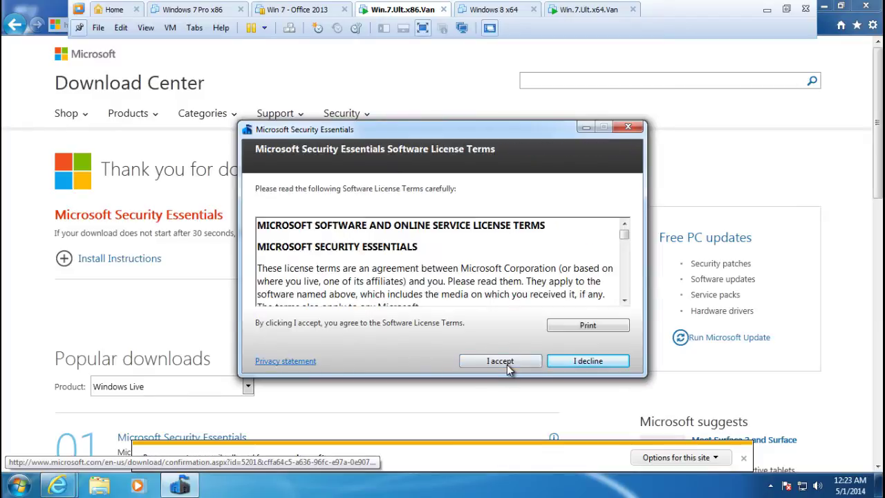
{"action": "left_click", "coordinate": [506, 365]}
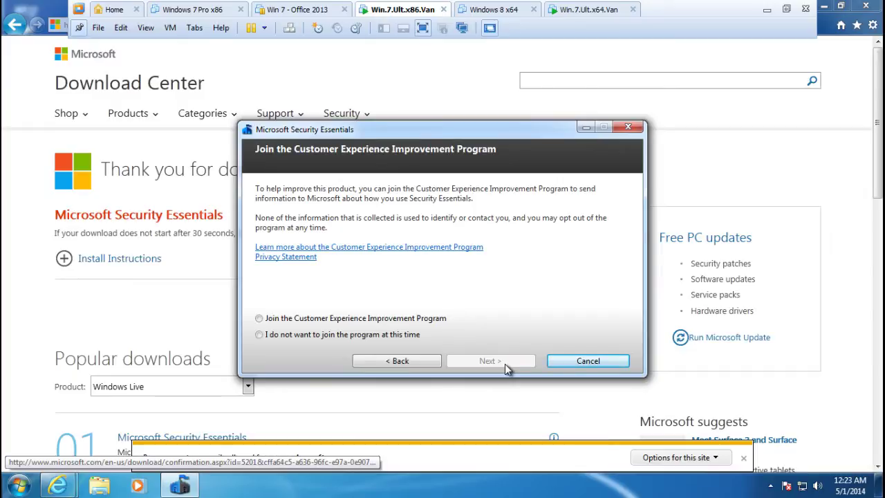
{"action": "left_click", "coordinate": [259, 318]}
{"action": "left_click", "coordinate": [487, 361]}
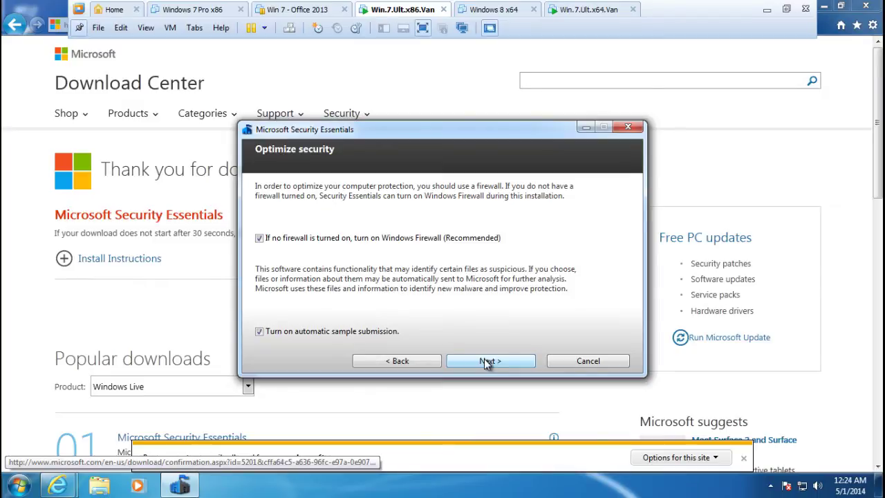
{"action": "left_click", "coordinate": [486, 361]}
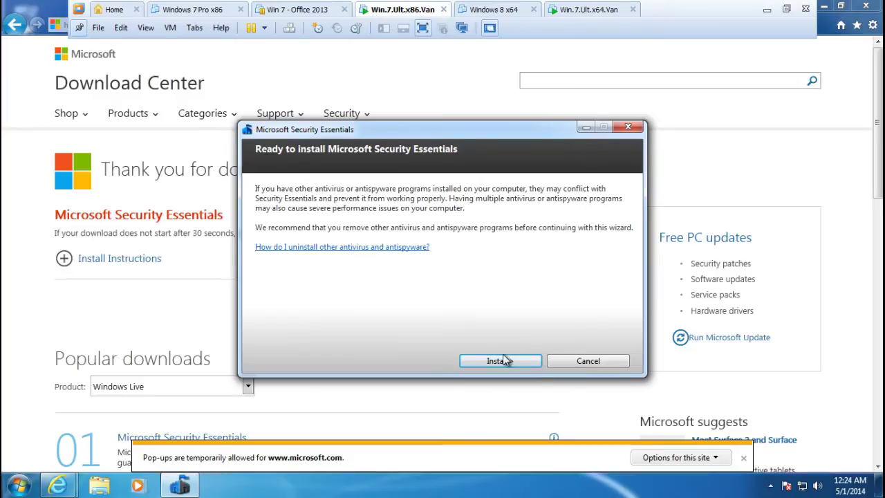
Install Microsoft Security Essentials and let it run through to the completion page.
{"action": "left_click", "coordinate": [498, 364]}
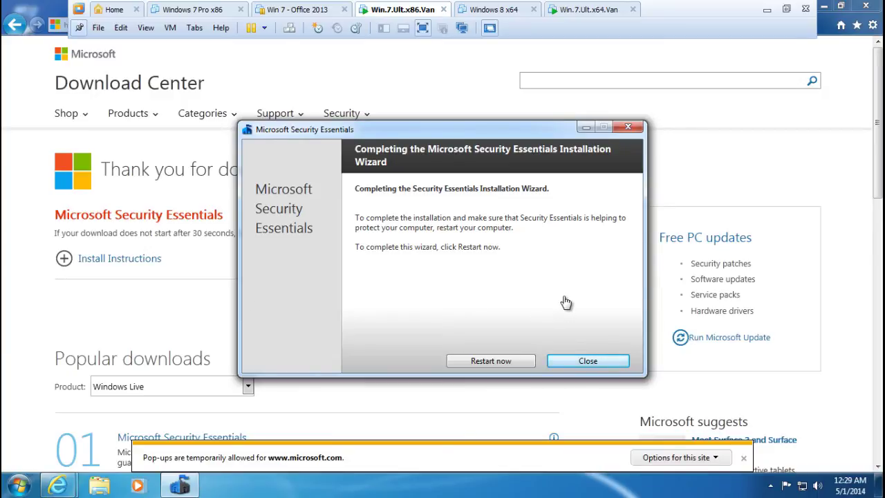
Restart the PC, then open Security Essentials from its tray icon, showing status Protected.
{"action": "left_click", "coordinate": [496, 360]}
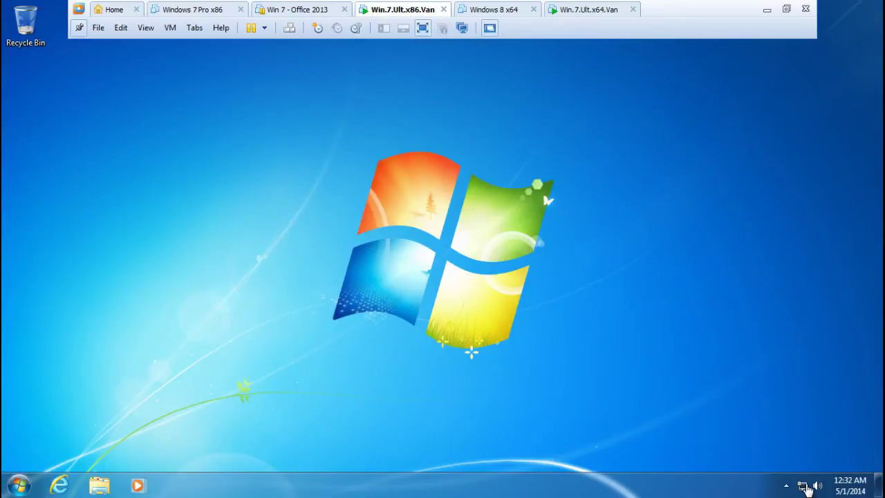
{"action": "left_click", "coordinate": [787, 485]}
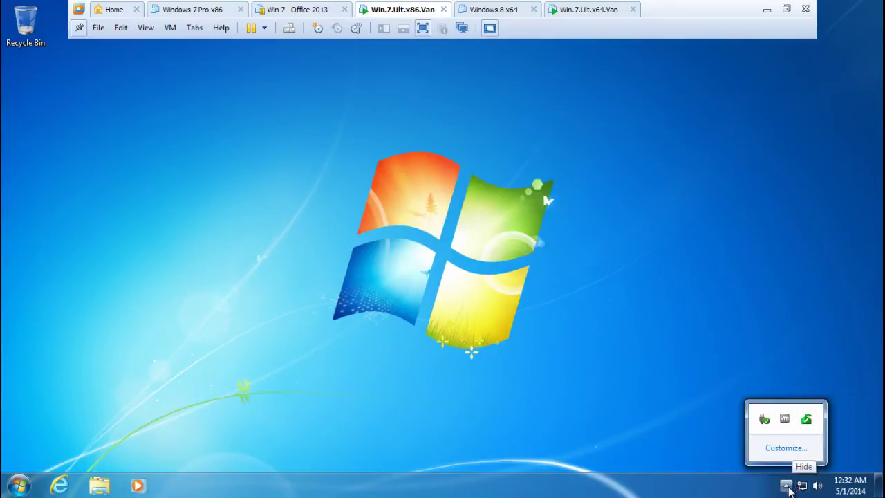
{"action": "right_click", "coordinate": [807, 422]}
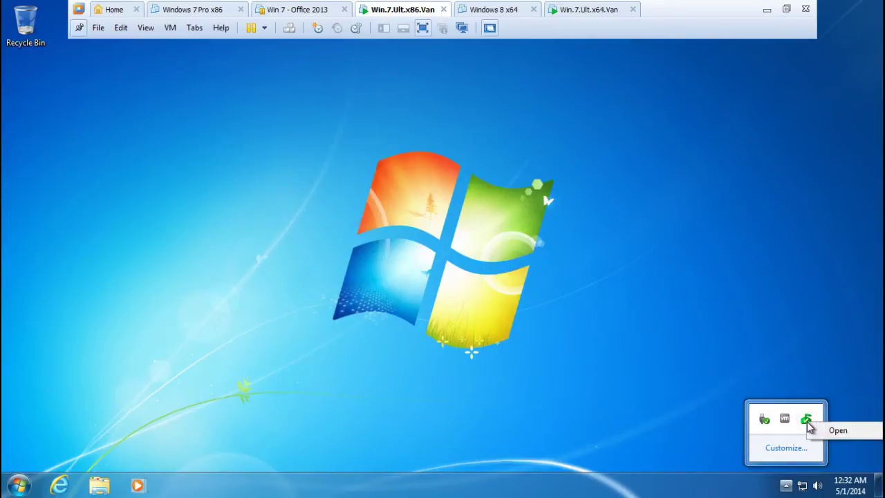
{"action": "left_click", "coordinate": [833, 431]}
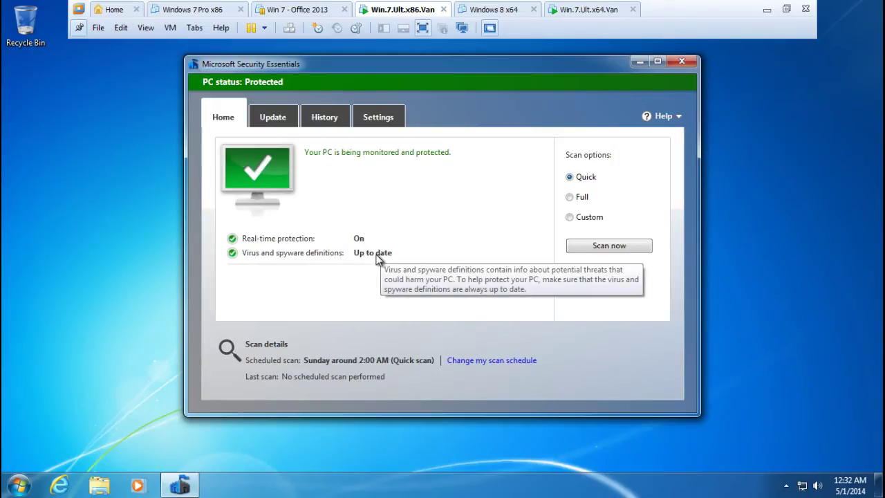
{"action": "mouse_move", "coordinate": [377, 257]}
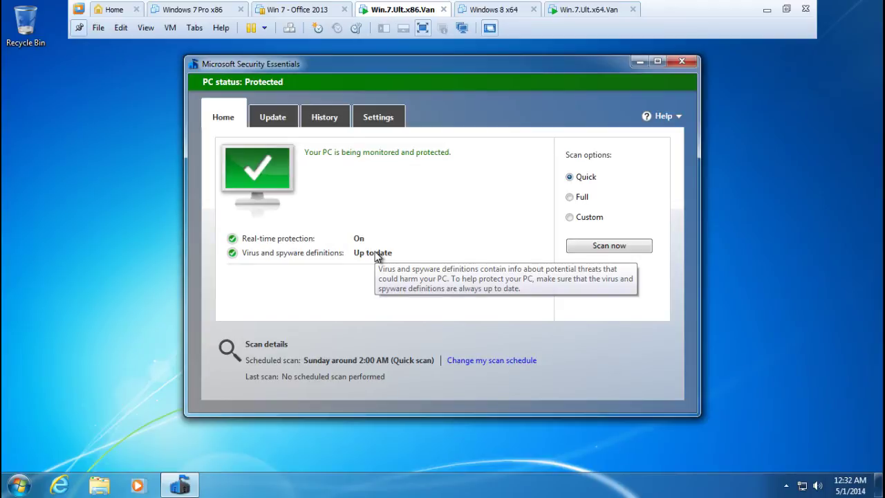
{"action": "mouse_move", "coordinate": [242, 243]}
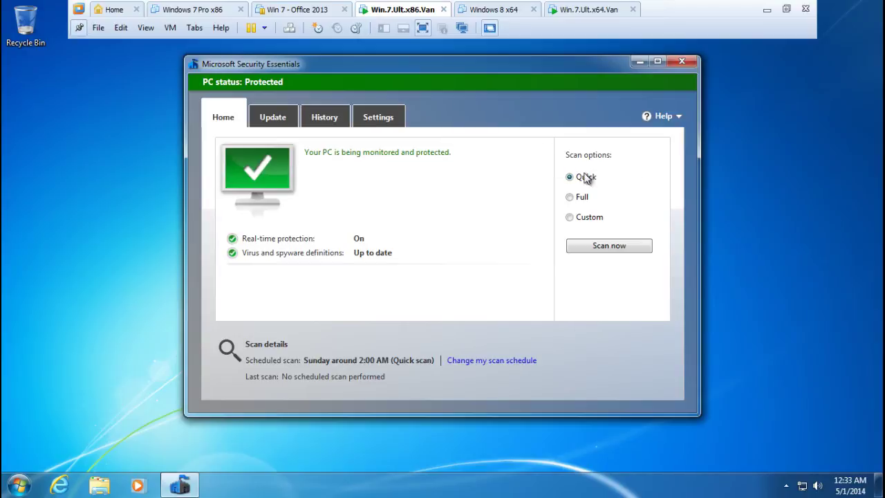
Try the Full and Custom scan options, return to Quick, then open the scan schedule settings.
{"action": "left_click", "coordinate": [570, 198]}
{"action": "left_click", "coordinate": [571, 217]}
{"action": "left_click", "coordinate": [569, 177]}
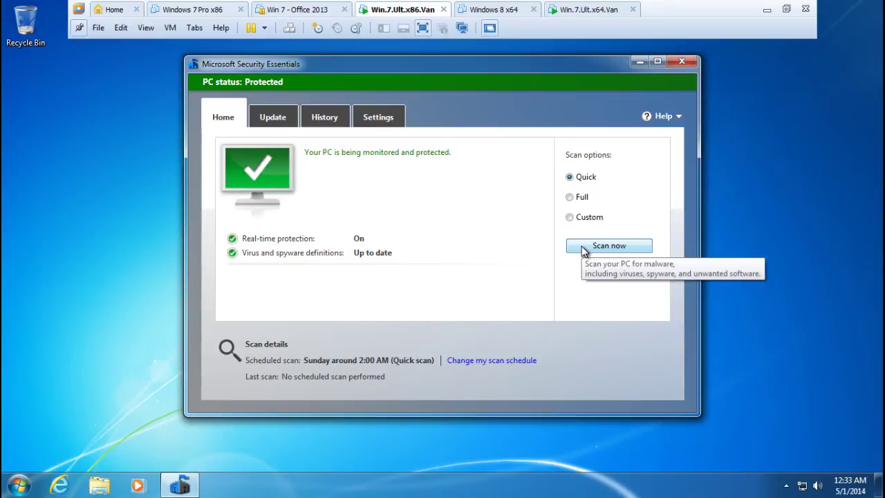
{"action": "left_click", "coordinate": [508, 361]}
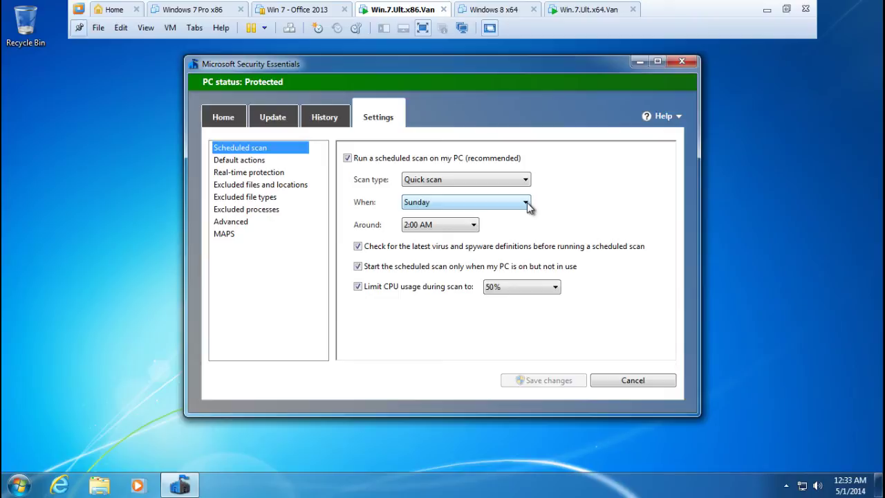
Schedule the quick scan for Friday around 8:00 PM, after first trying Monday at 9:00 AM.
{"action": "left_click", "coordinate": [526, 202]}
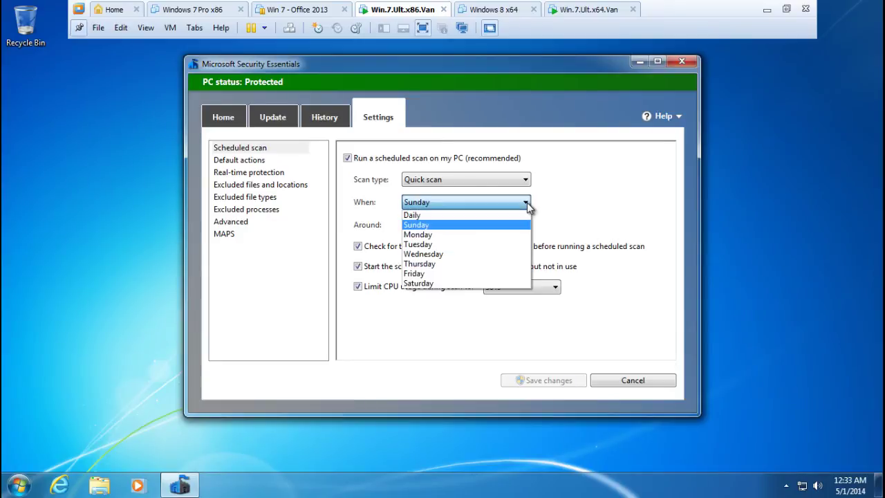
{"action": "left_click", "coordinate": [497, 240]}
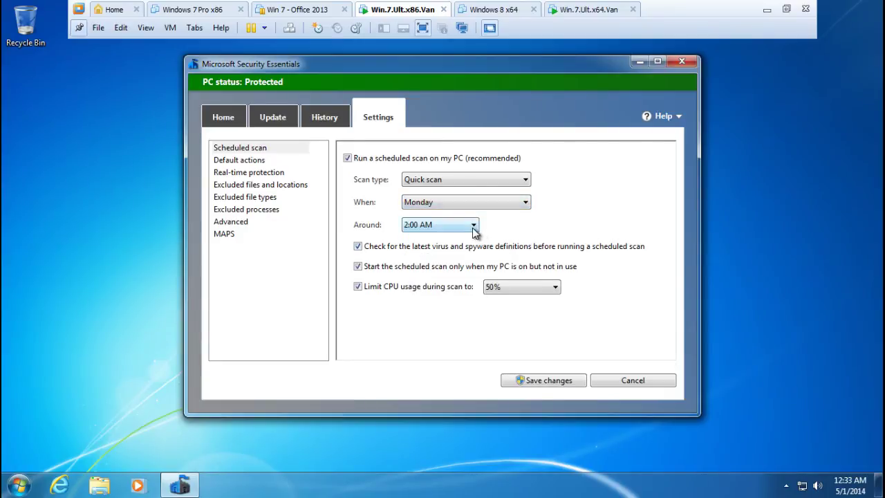
{"action": "left_click", "coordinate": [474, 225]}
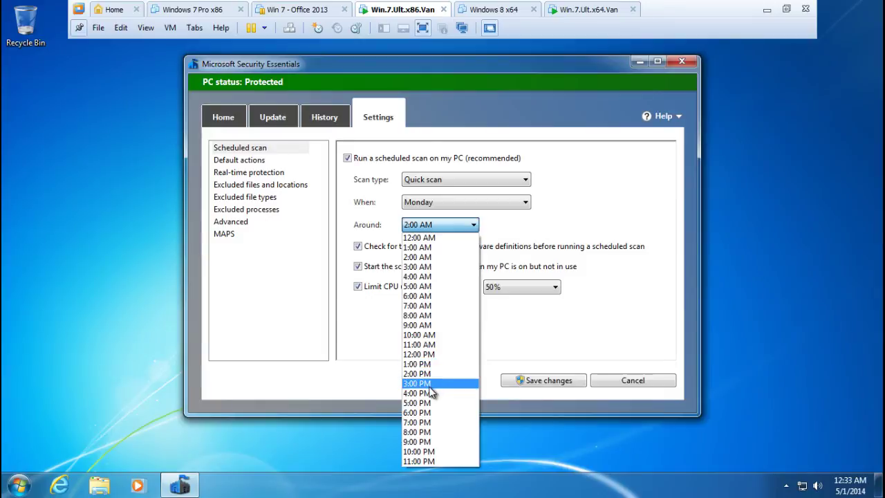
{"action": "left_click", "coordinate": [435, 325]}
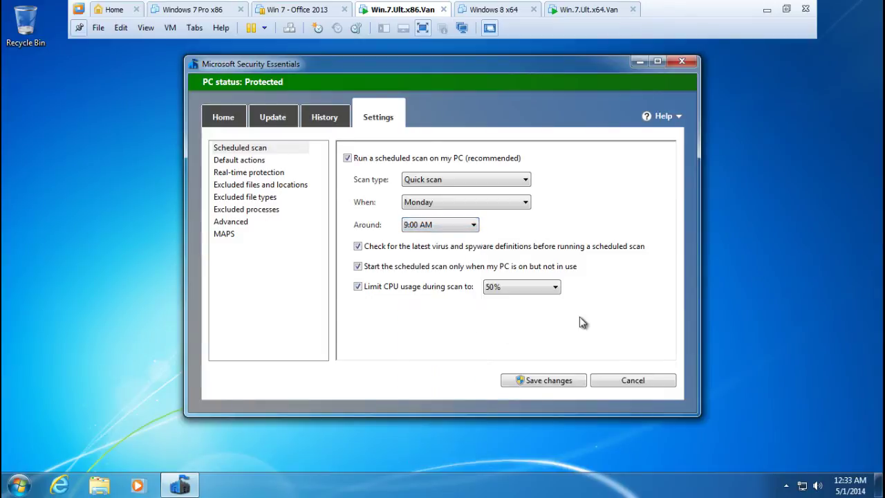
{"action": "left_click", "coordinate": [526, 202]}
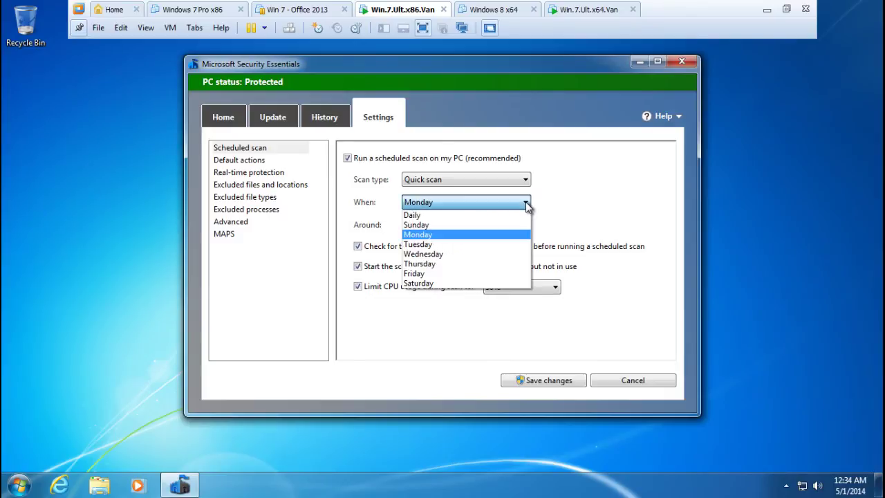
{"action": "left_click", "coordinate": [477, 274]}
{"action": "left_click", "coordinate": [475, 225]}
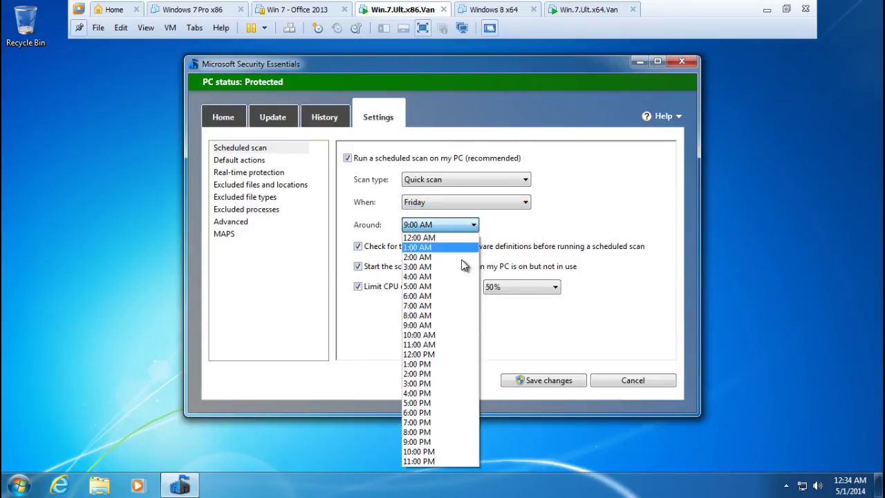
{"action": "left_click", "coordinate": [425, 433]}
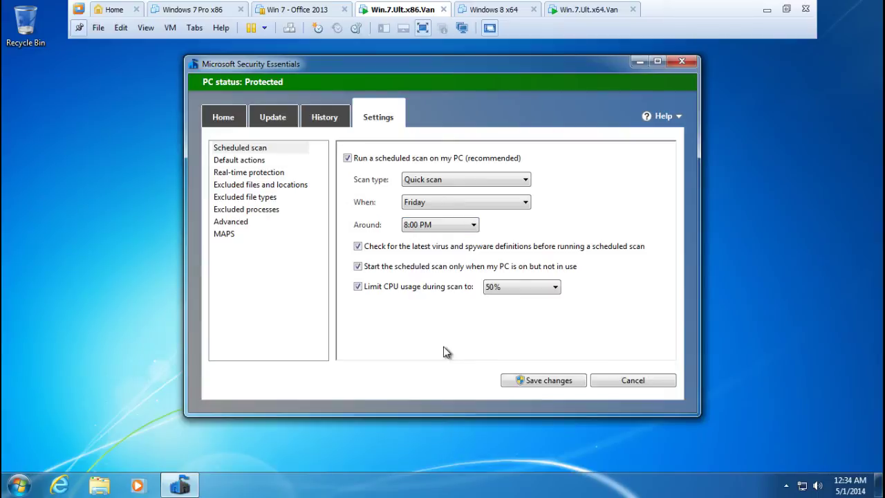
Save the Friday 8:00 PM scan schedule and approve the User Account Control prompt.
{"action": "left_click", "coordinate": [540, 380]}
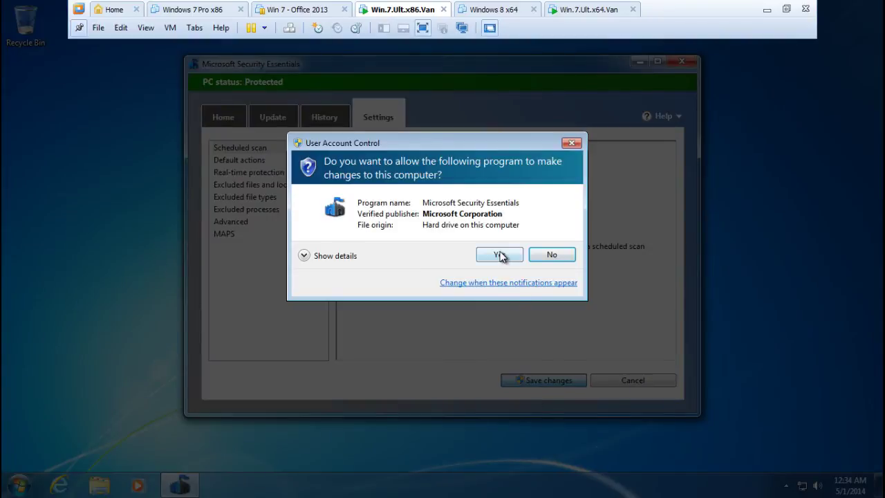
{"action": "left_click", "coordinate": [504, 254]}
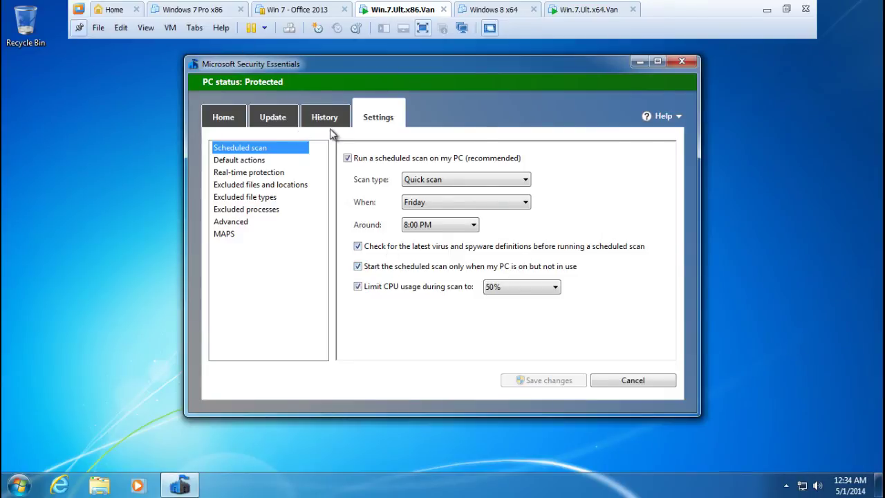
Check virus definition status on the Update tab, then view the empty History list.
{"action": "left_click", "coordinate": [274, 119]}
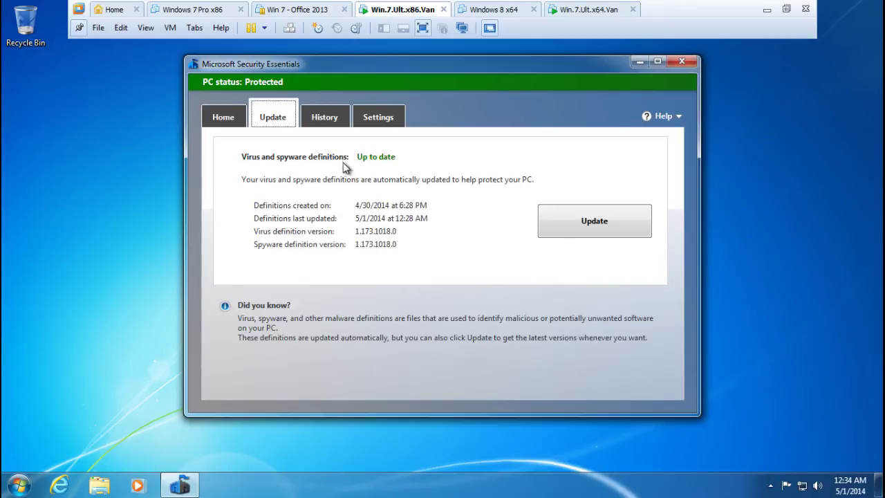
{"action": "left_click", "coordinate": [329, 123]}
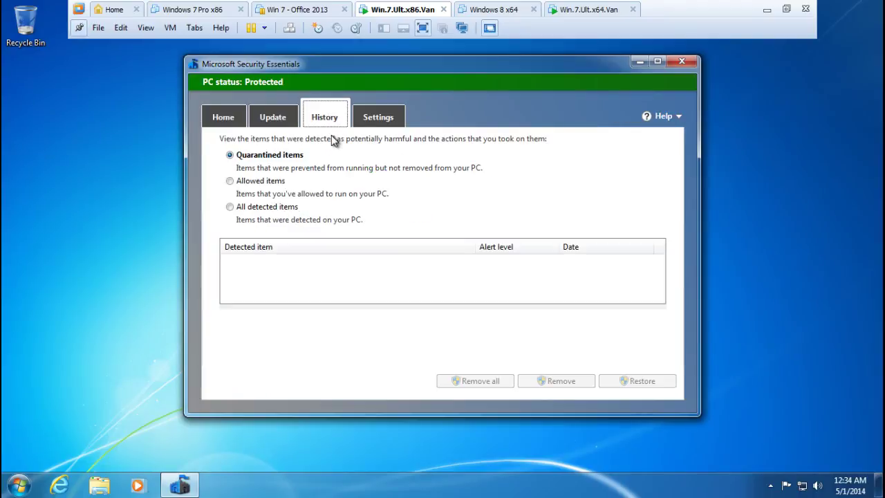